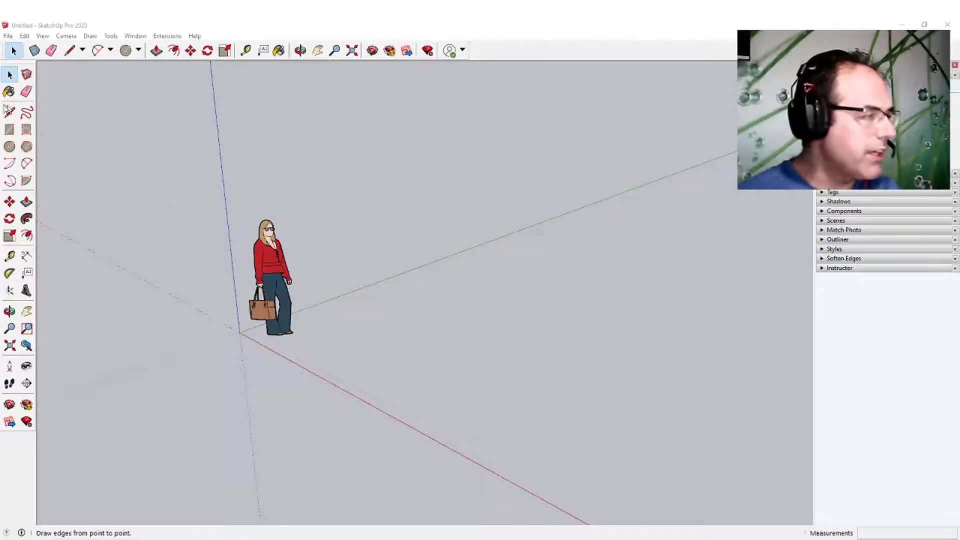
# - Draw a rectangle about 2.03 by 3.17 m on the ground beside the figure and pull it up about 1.97 m
pyautogui.click(10, 131)
pyautogui.click(359, 352)
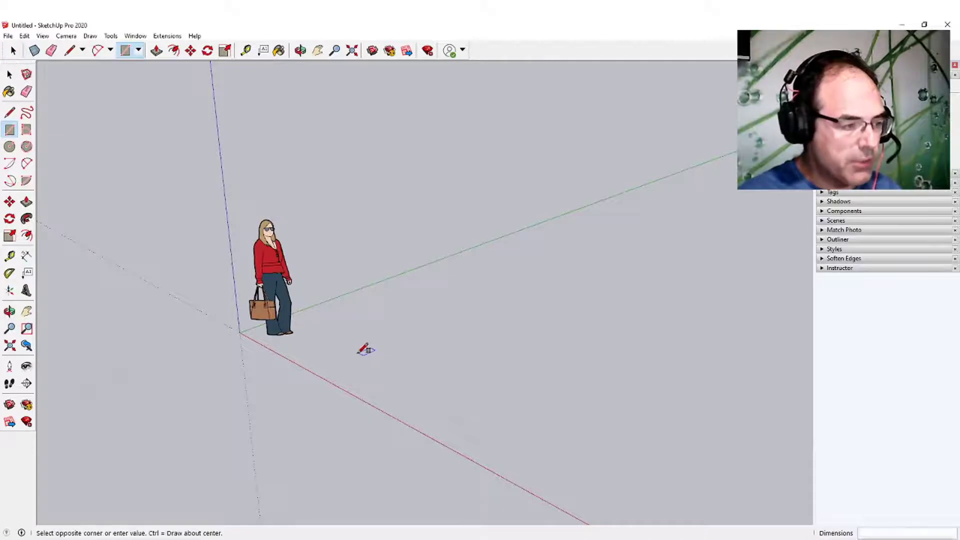
pyautogui.click(611, 324)
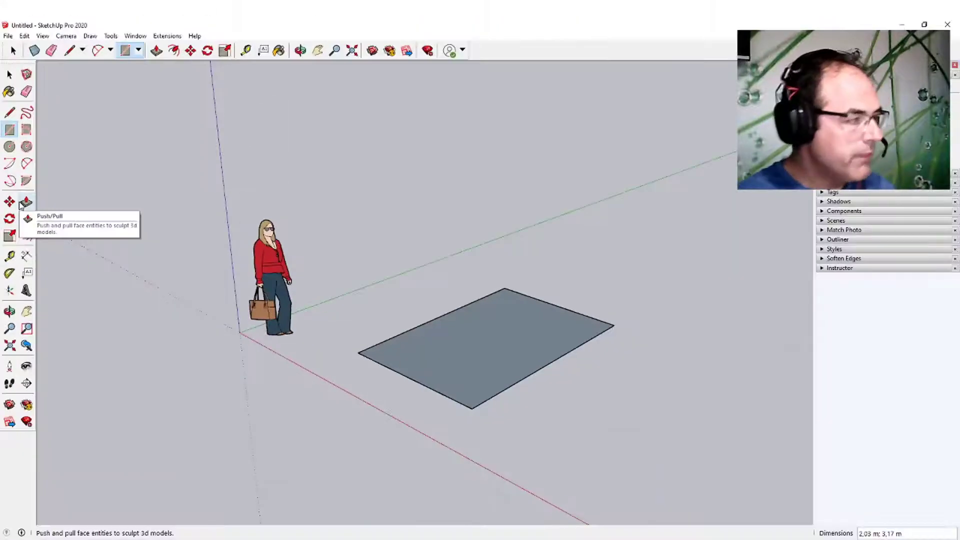
pyautogui.click(21, 202)
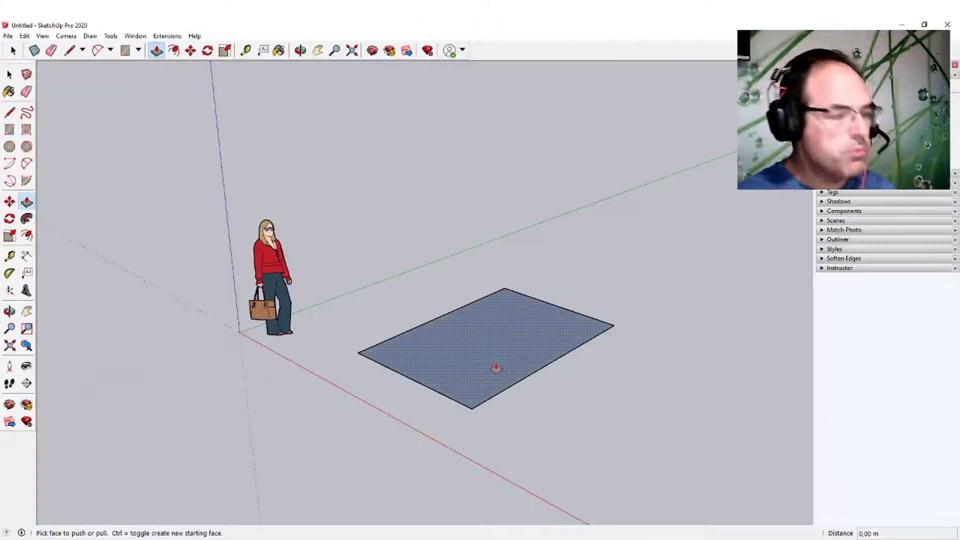
pyautogui.moveTo(496, 368); pyautogui.dragTo(495, 225)
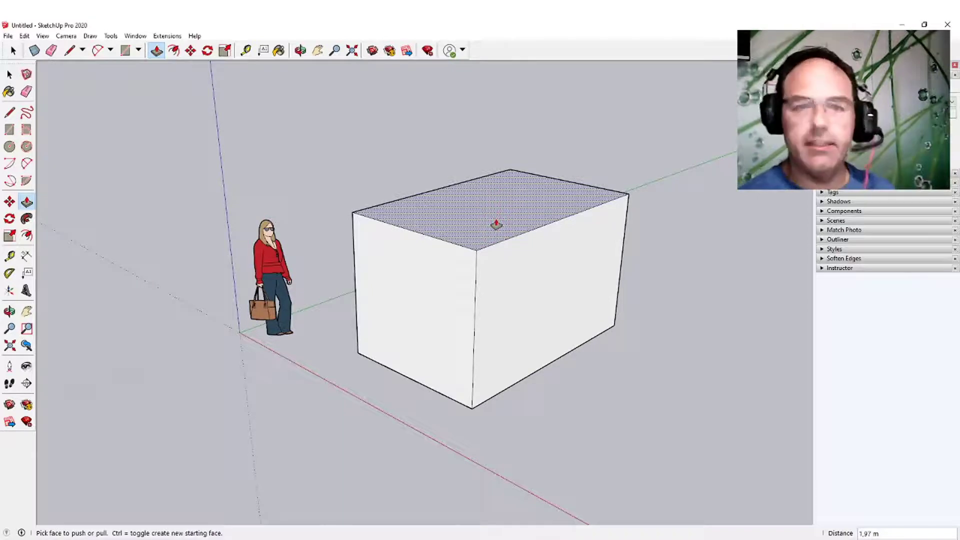
pyautogui.click(9, 75)
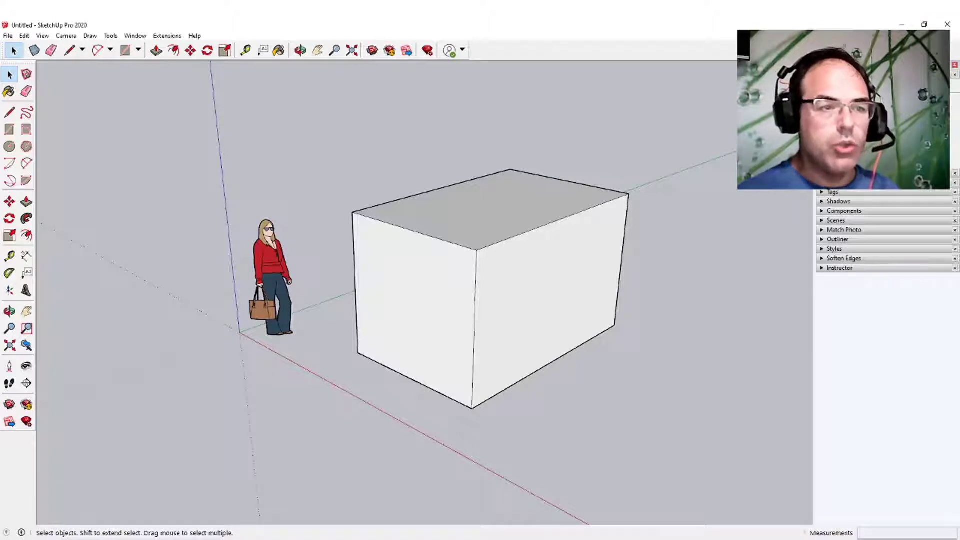
pyautogui.click(846, 75)
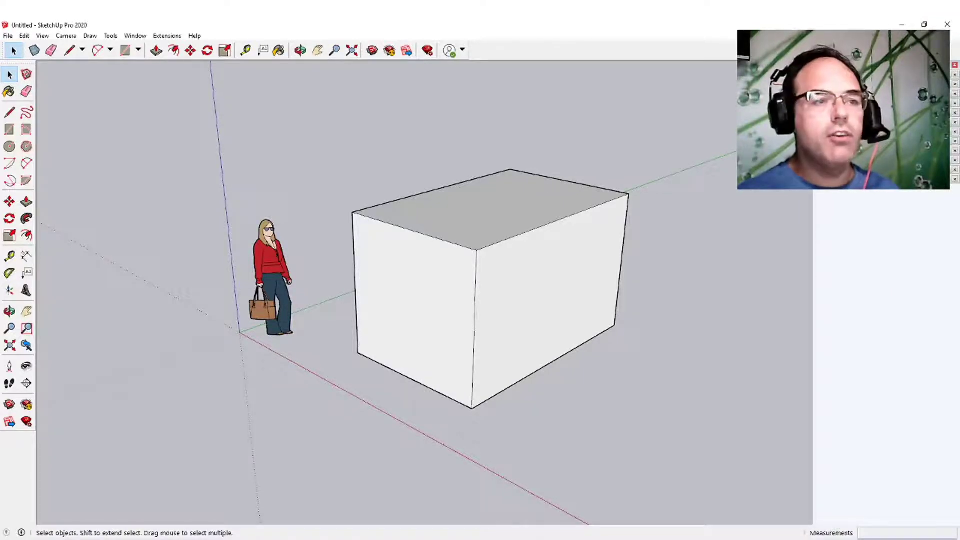
pyautogui.click(869, 75)
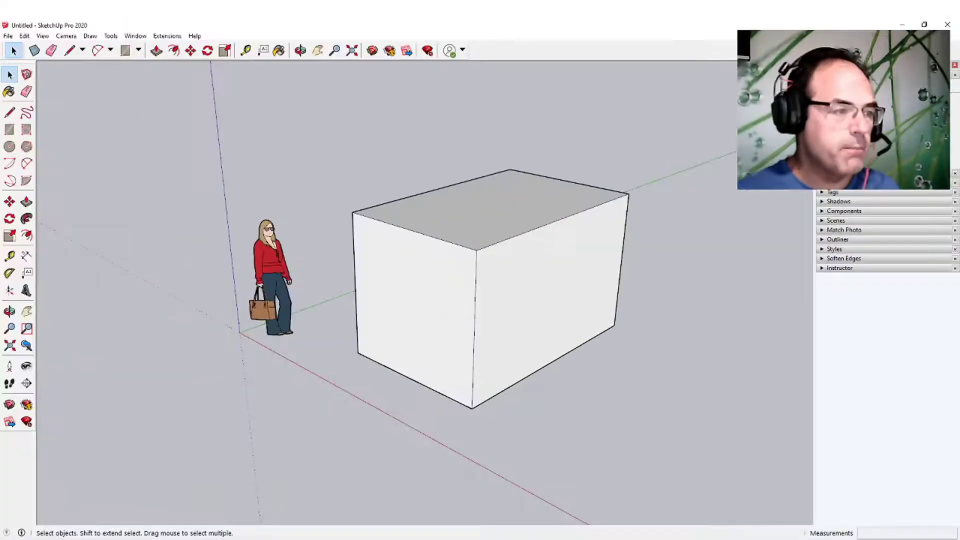
# - Select the box's long rear top edge, add the top face to the selection, and clear the selection
pyautogui.click(401, 202)
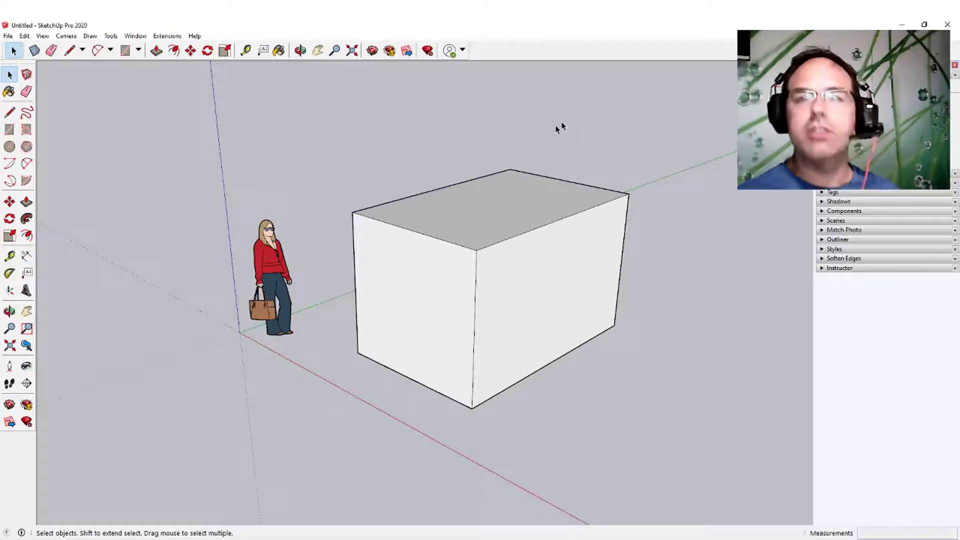
pyautogui.click(473, 230)
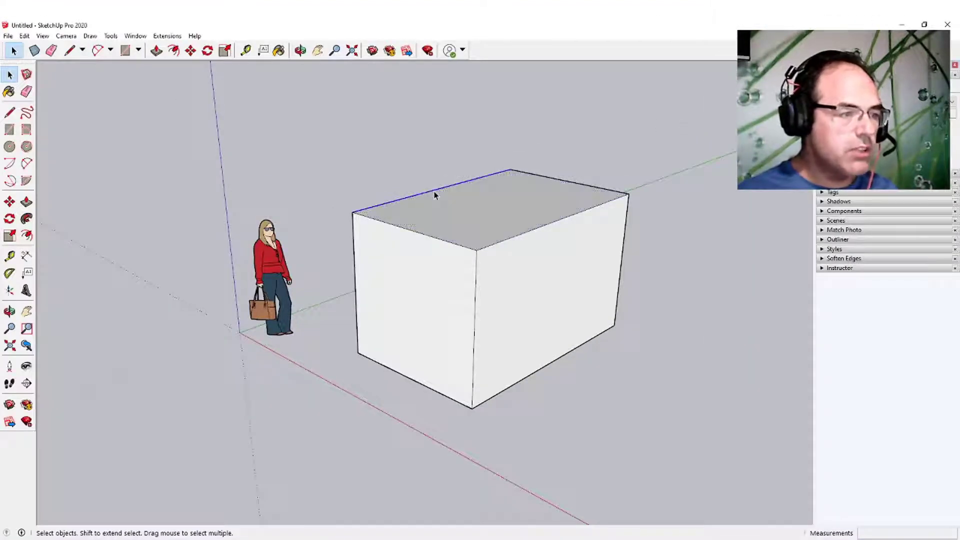
pyautogui.press('super')
pyautogui.press('super')
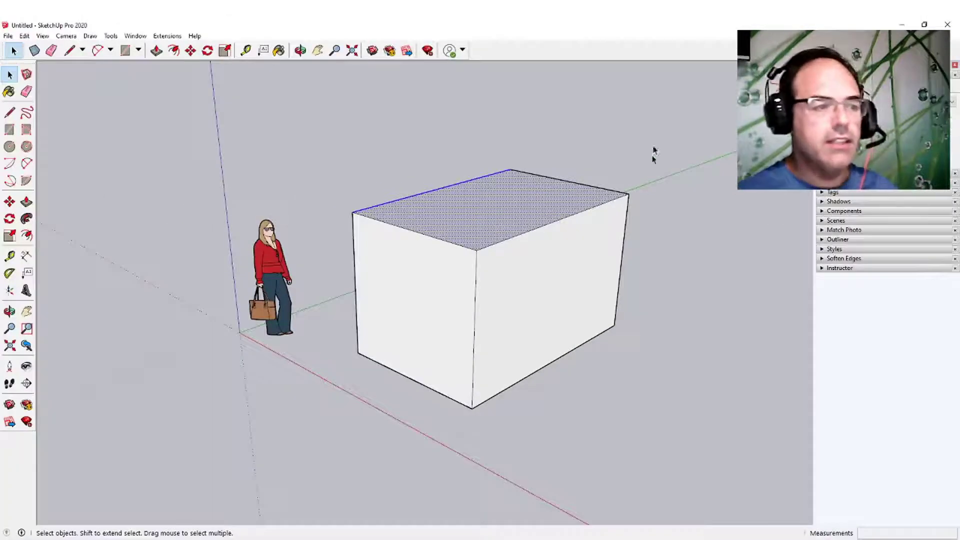
pyautogui.click(391, 193)
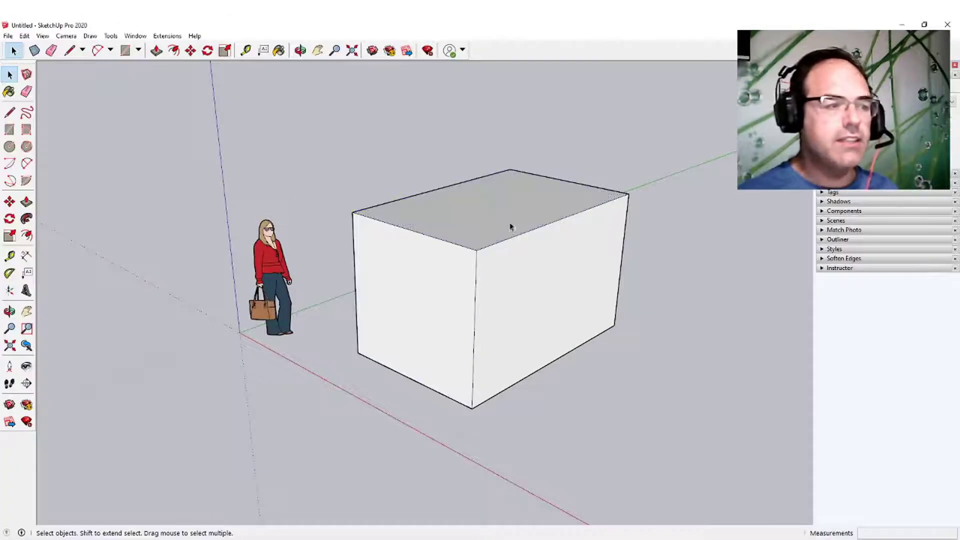
# - Try multi-selecting the box's top and long side faces, and its front vertical edge with the adjoining long top edge
pyautogui.click(508, 215)
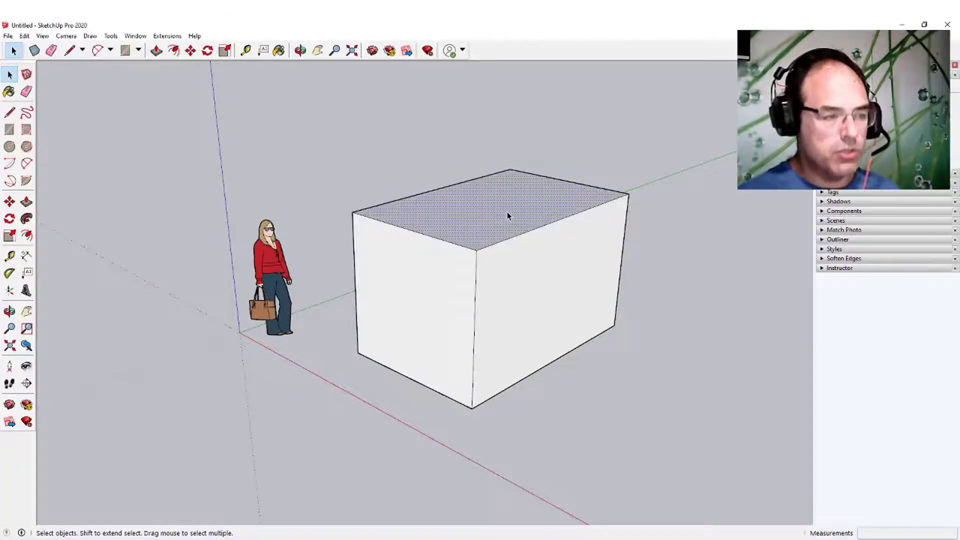
pyautogui.keyDown('shift'); pyautogui.click(519, 259); pyautogui.keyUp('shift')
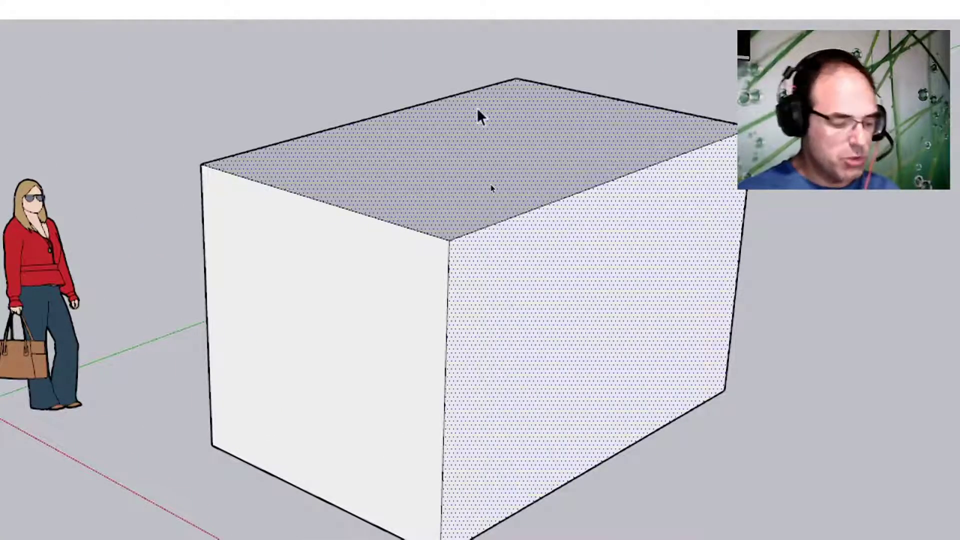
pyautogui.scroll(-1, 477, 110)
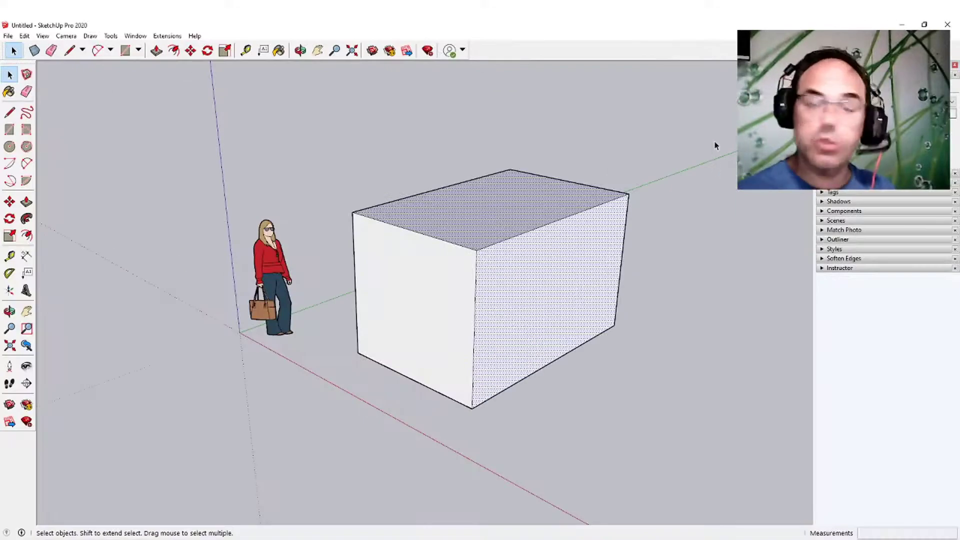
pyautogui.click(352, 264)
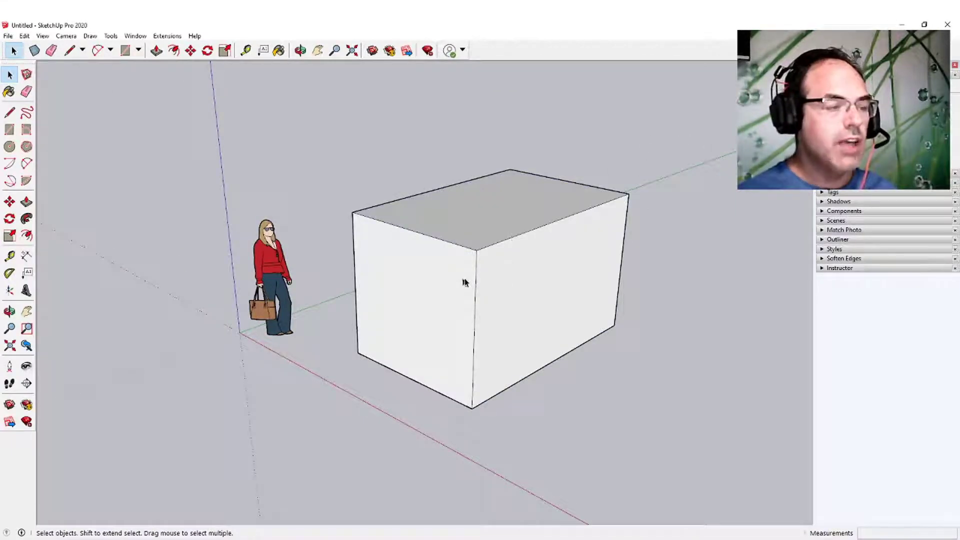
pyautogui.click(475, 289)
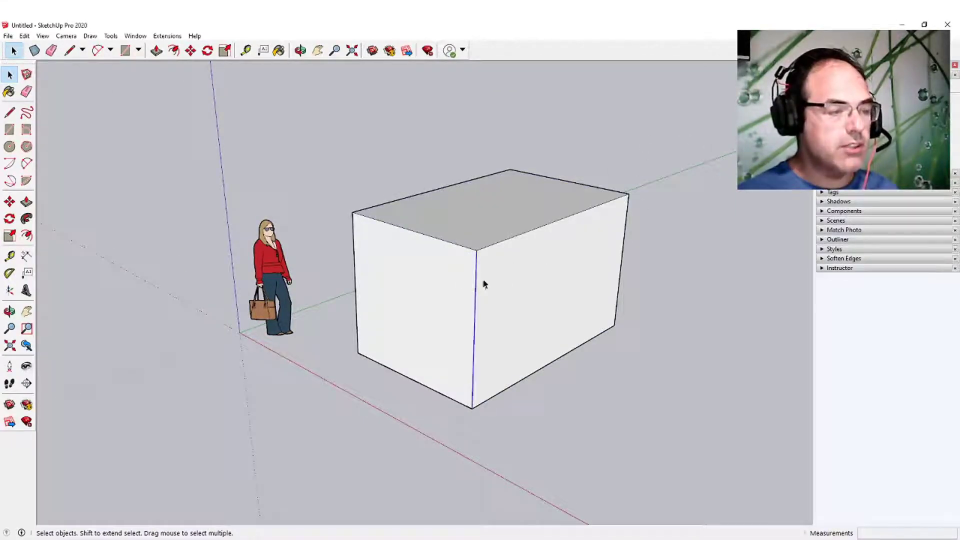
pyautogui.keyDown('shift'); pyautogui.click(497, 243); pyautogui.keyUp('shift')
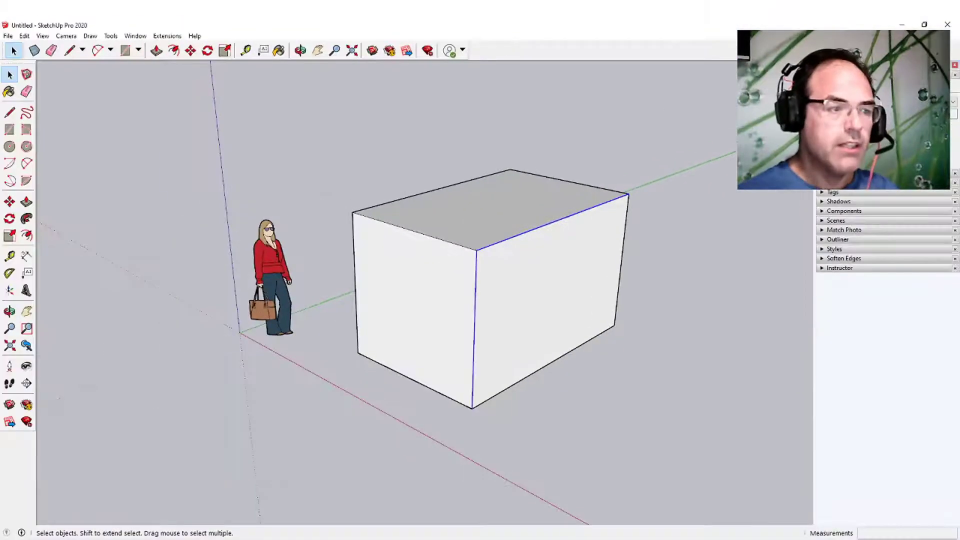
# - Select all connected faces and edges of the box, make them a group, and deselect it
pyautogui.tripleClick(515, 211)
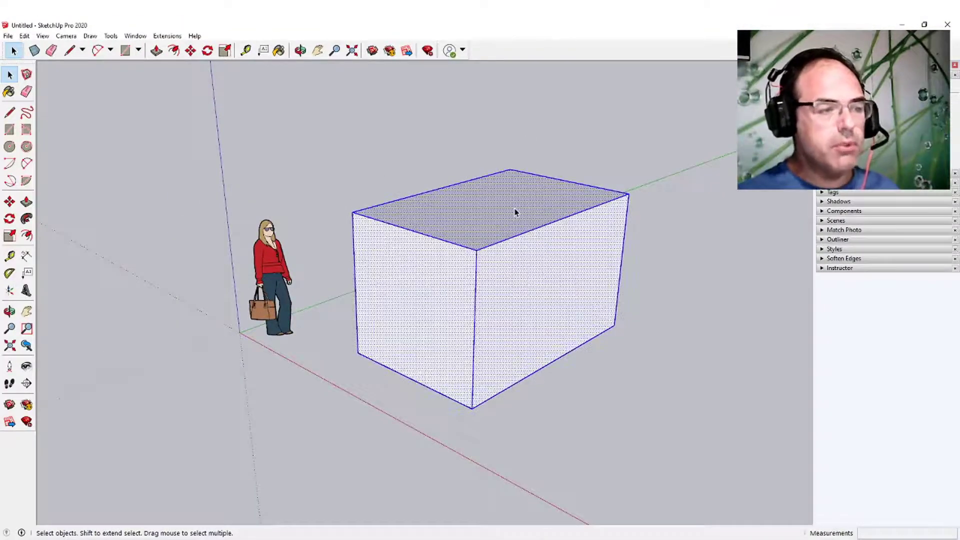
pyautogui.moveTo(439, 266); pyautogui.dragTo(340, 345, button='middle')
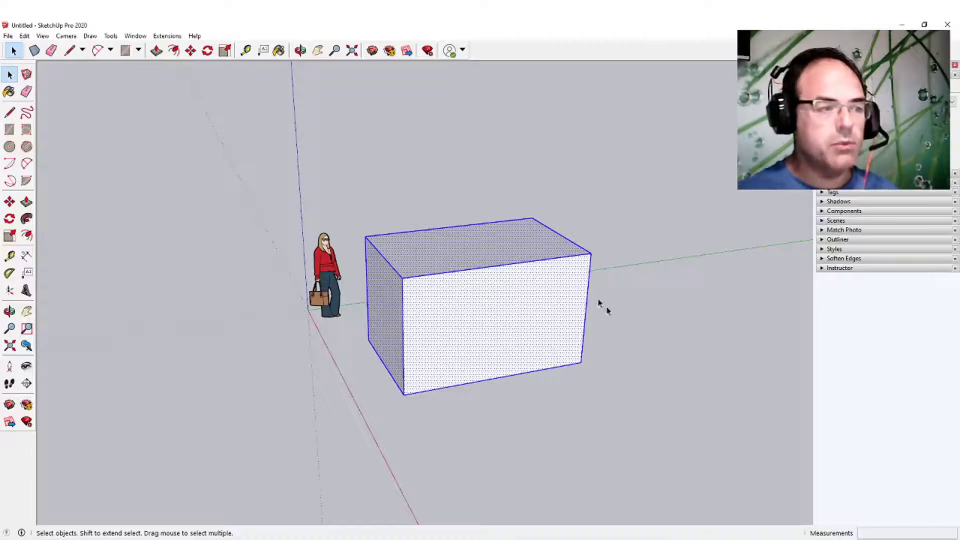
pyautogui.moveTo(548, 330); pyautogui.dragTo(551, 294, button='middle')
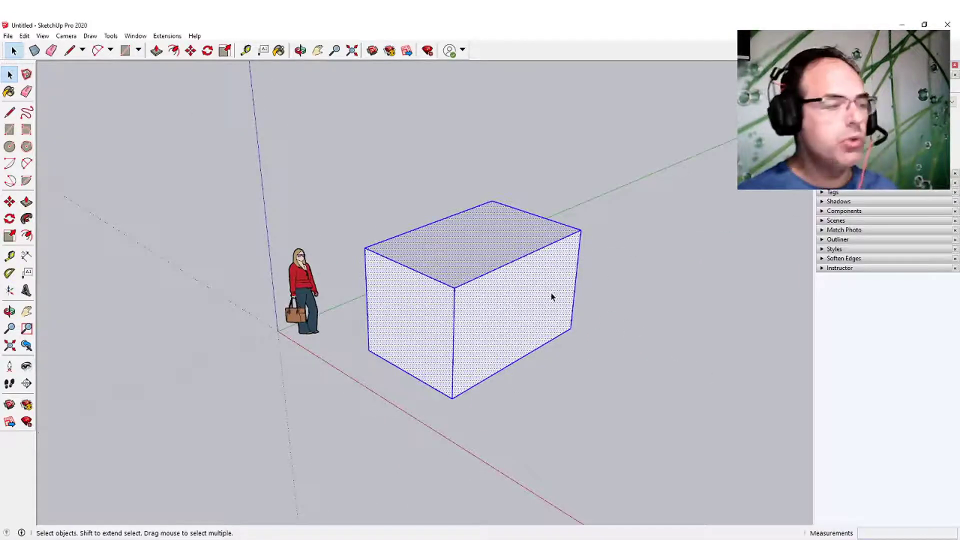
pyautogui.rightClick(446, 228)
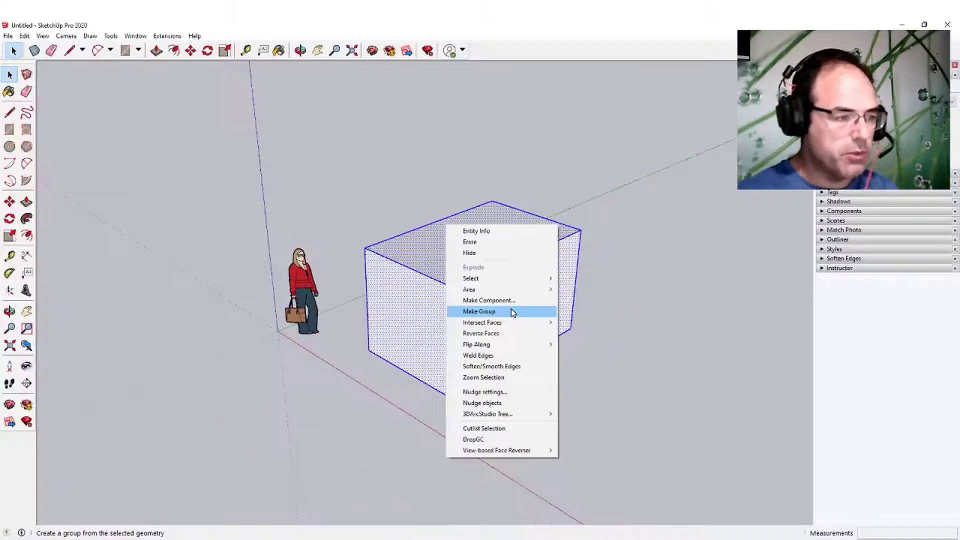
pyautogui.click(514, 314)
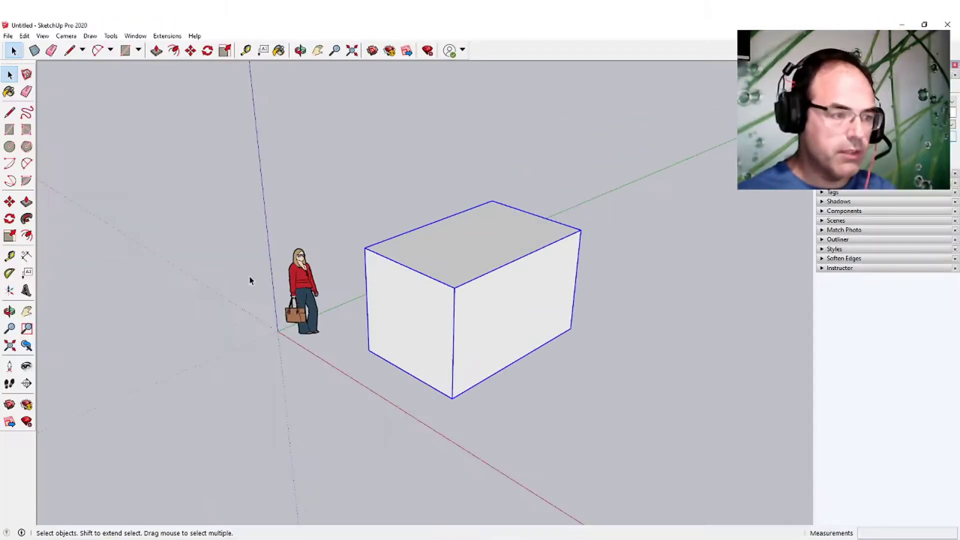
pyautogui.click(249, 280)
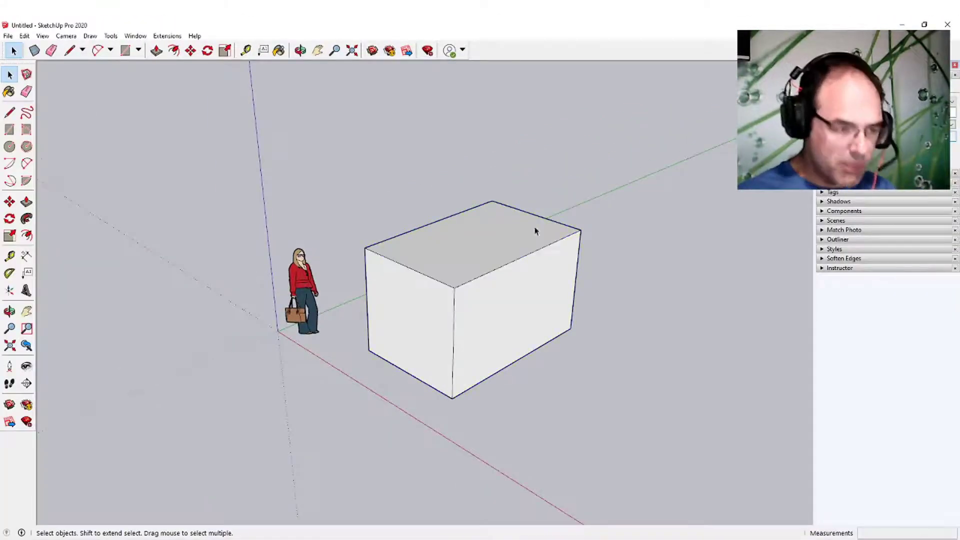
# - Draw a second rectangle about 2.34 by 3.86 m beside the grouped box and pull it up about 1.62 m
pyautogui.scroll(-1, 535, 232)
pyautogui.keyDown('shift'); pyautogui.moveTo(632, 294); pyautogui.dragTo(428, 287, button='middle'); pyautogui.keyUp('shift')
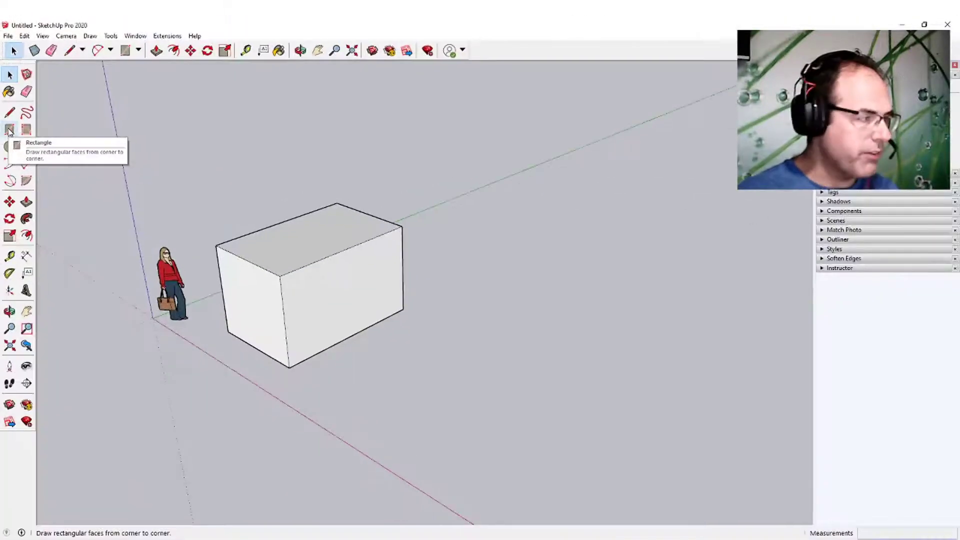
pyautogui.click(11, 132)
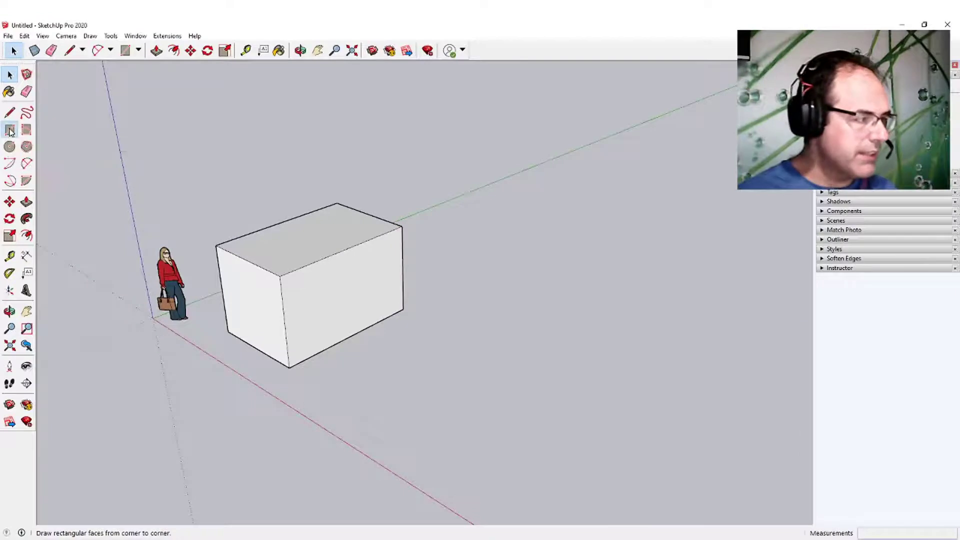
pyautogui.click(388, 360)
pyautogui.click(595, 328)
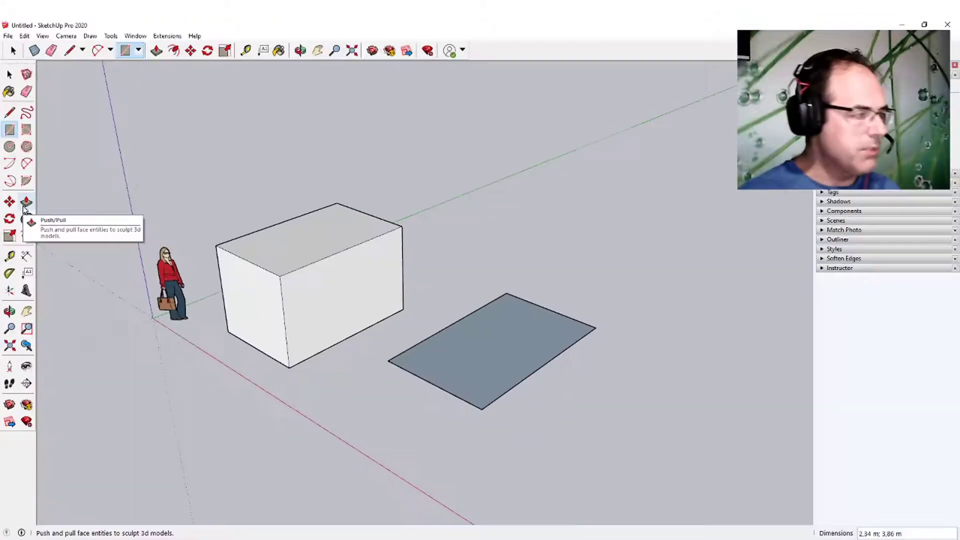
pyautogui.click(28, 205)
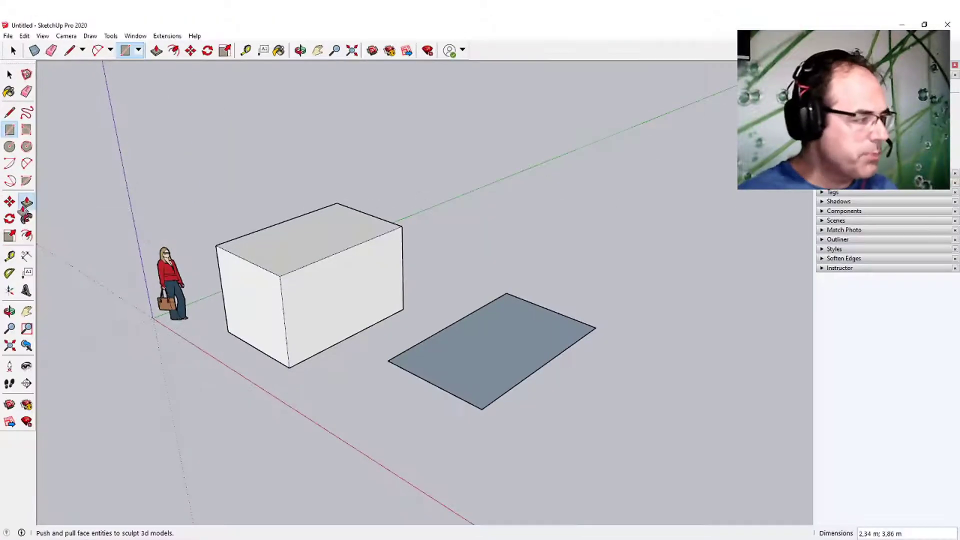
pyautogui.moveTo(464, 393); pyautogui.dragTo(458, 316)
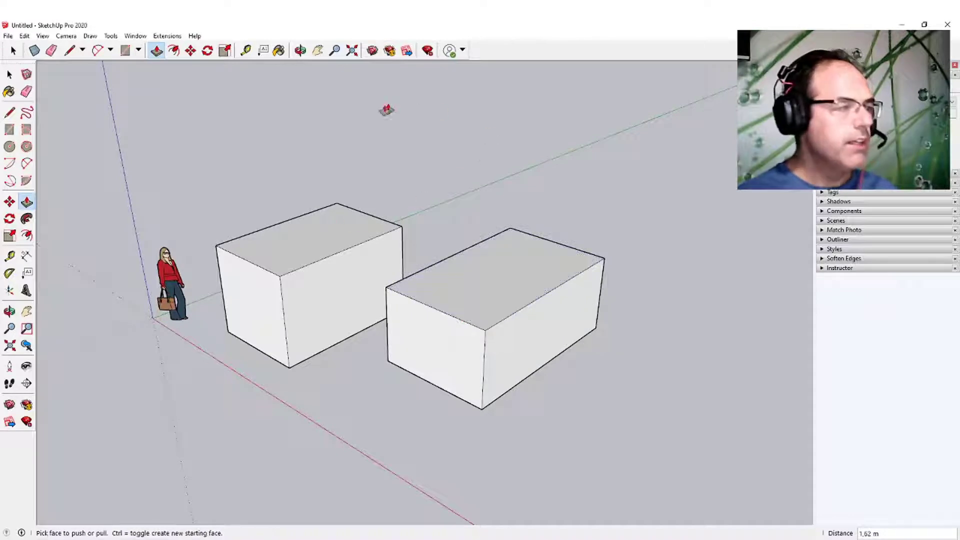
pyautogui.click(9, 73)
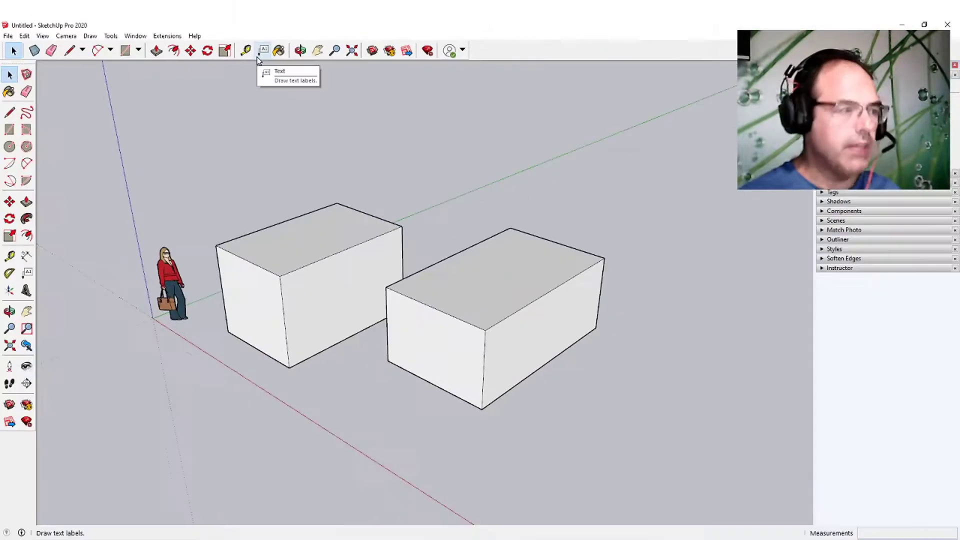
# - Attach a text label with the edge length to the second box's short rear top edge, keeping the default text
pyautogui.click(265, 50)
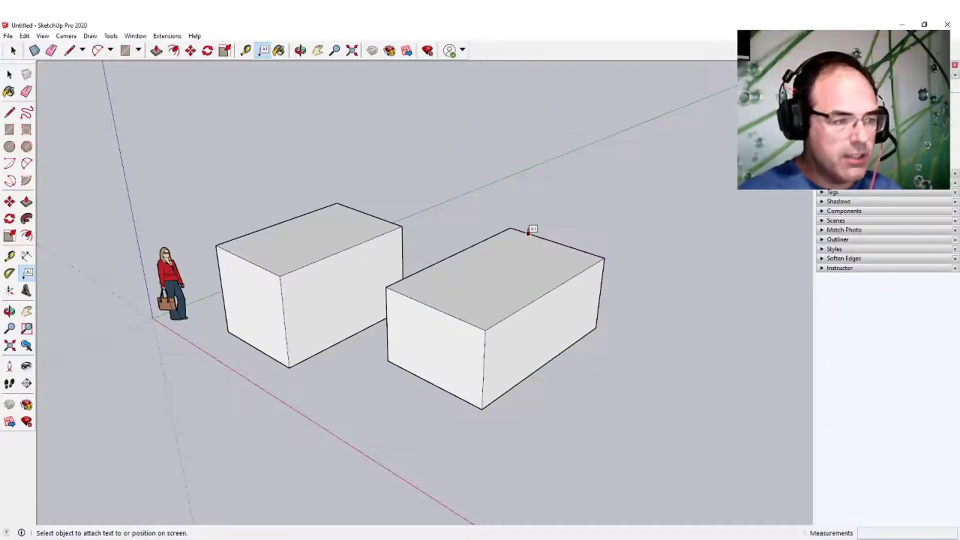
pyautogui.click(528, 230)
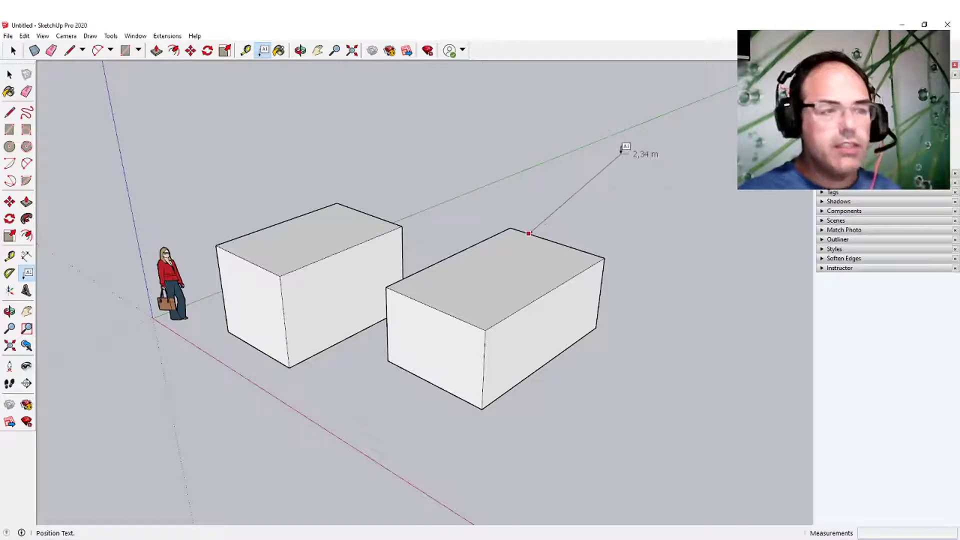
pyautogui.click(621, 134)
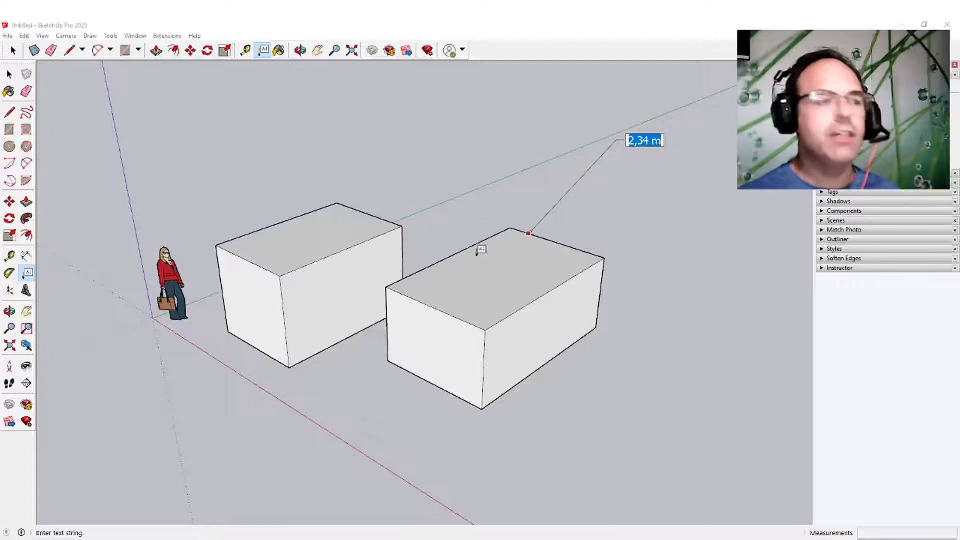
pyautogui.click(502, 263)
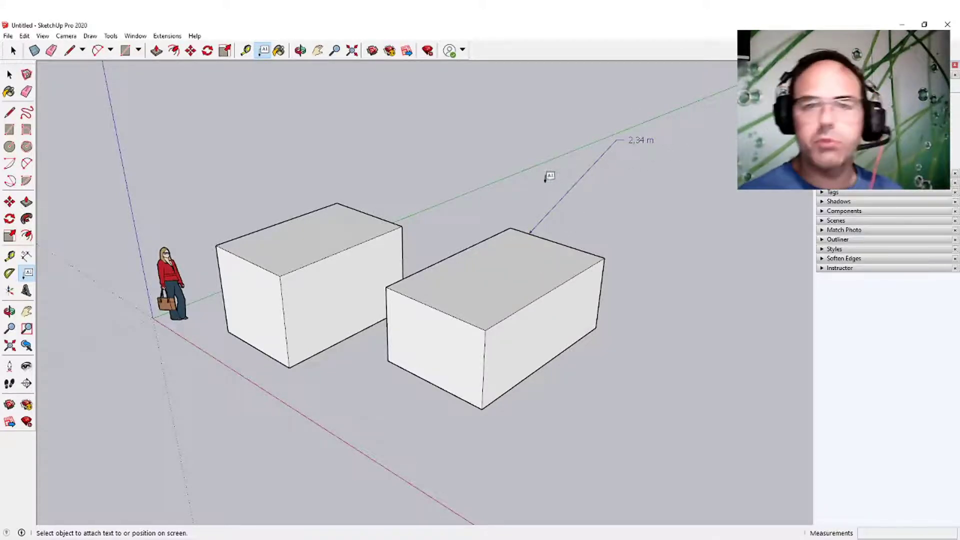
pyautogui.click(638, 136)
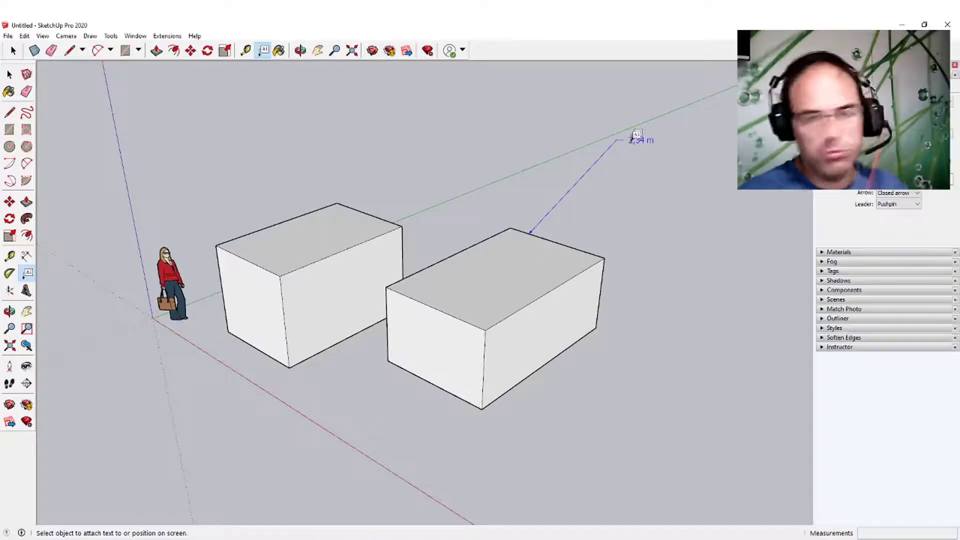
# - Label the second box's top face with its area and its right rear top corner with its coordinates, keeping the default texts
pyautogui.click(499, 253)
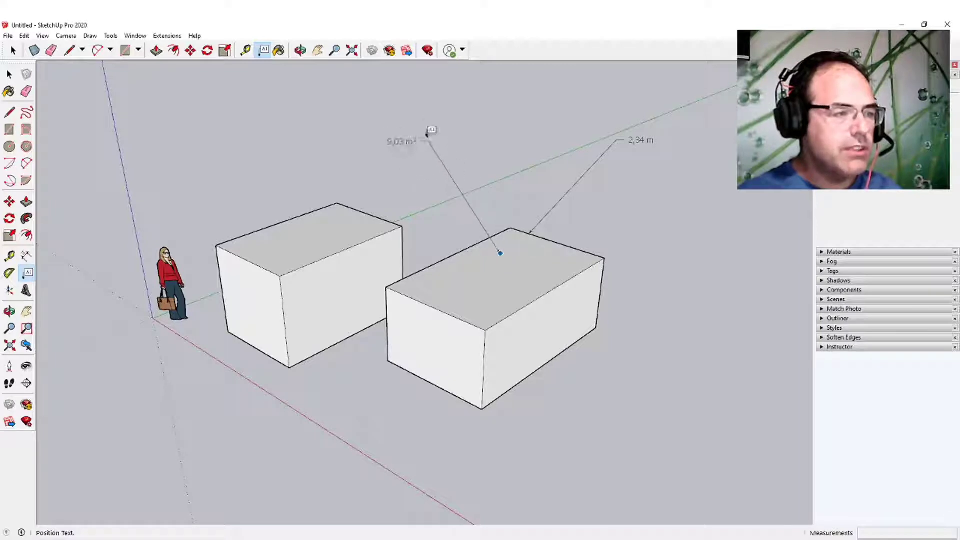
pyautogui.click(417, 122)
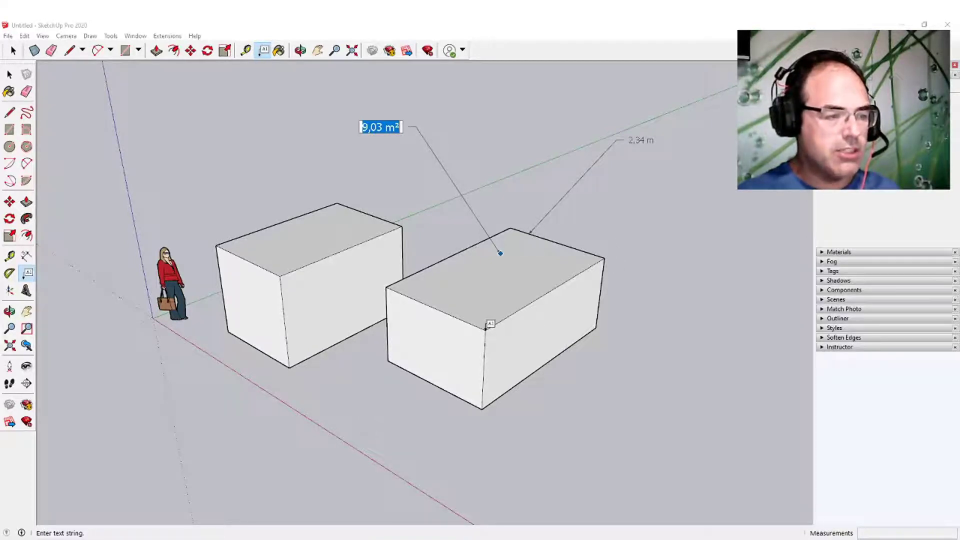
pyautogui.click(421, 134)
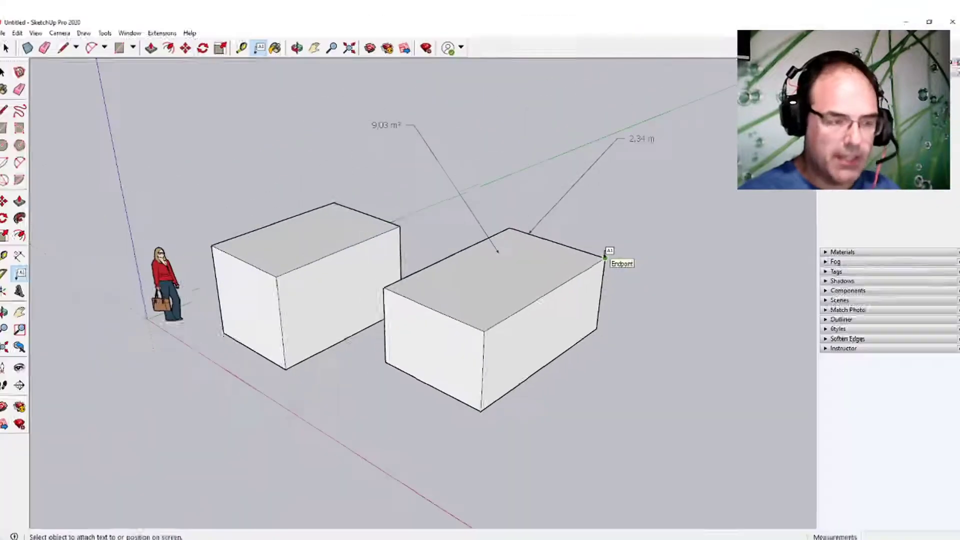
pyautogui.click(604, 257)
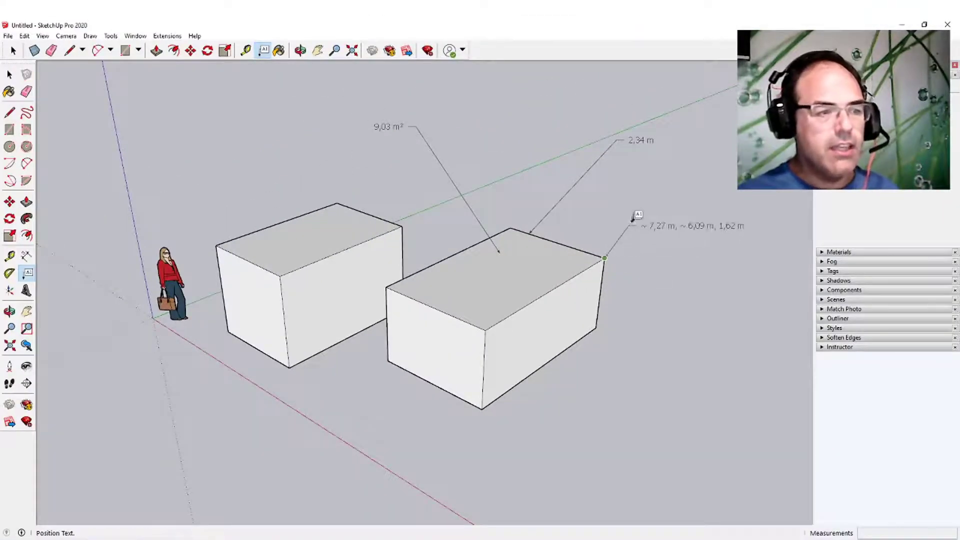
pyautogui.click(652, 183)
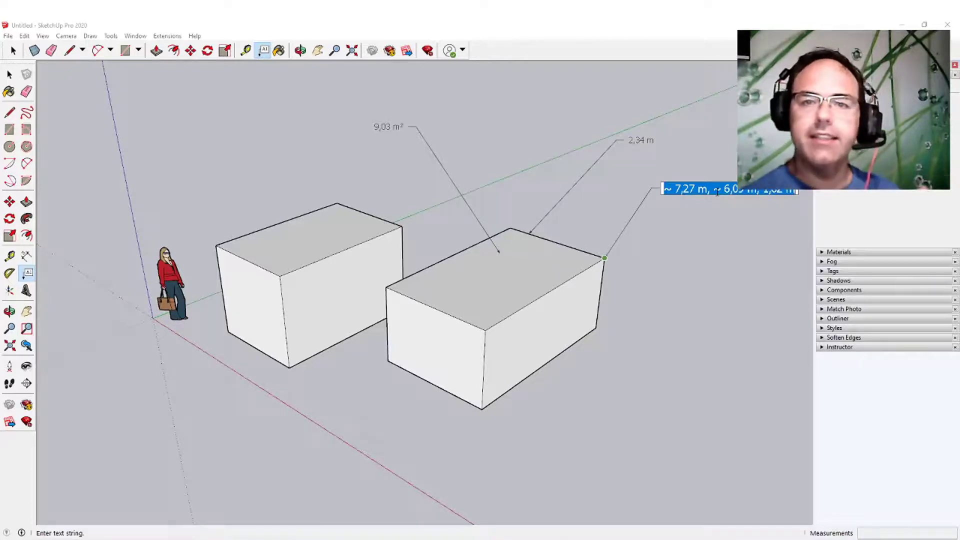
pyautogui.click(315, 236)
# - Label the grouped box's top face with its area and its left long top edge with its length, keeping the default texts
pyautogui.click(315, 244)
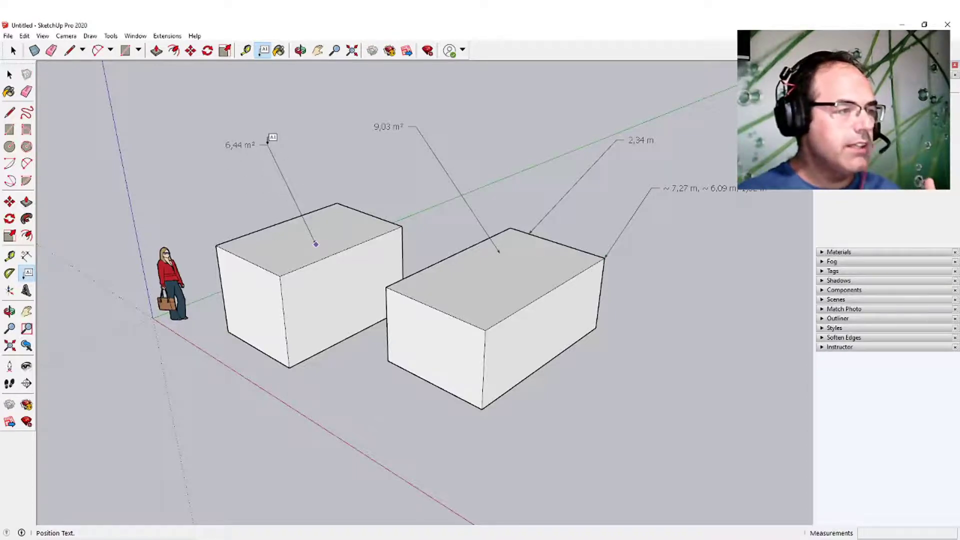
pyautogui.click(267, 142)
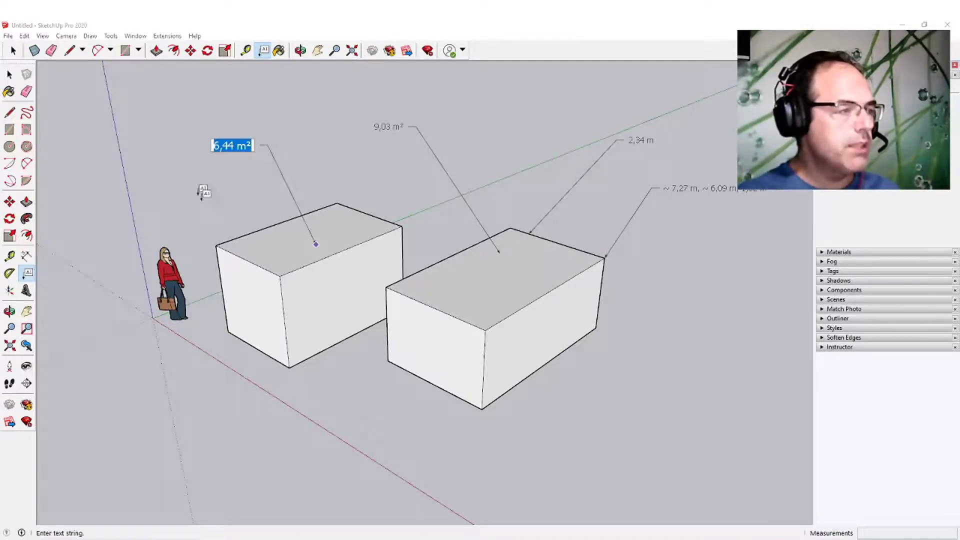
pyautogui.click(258, 219)
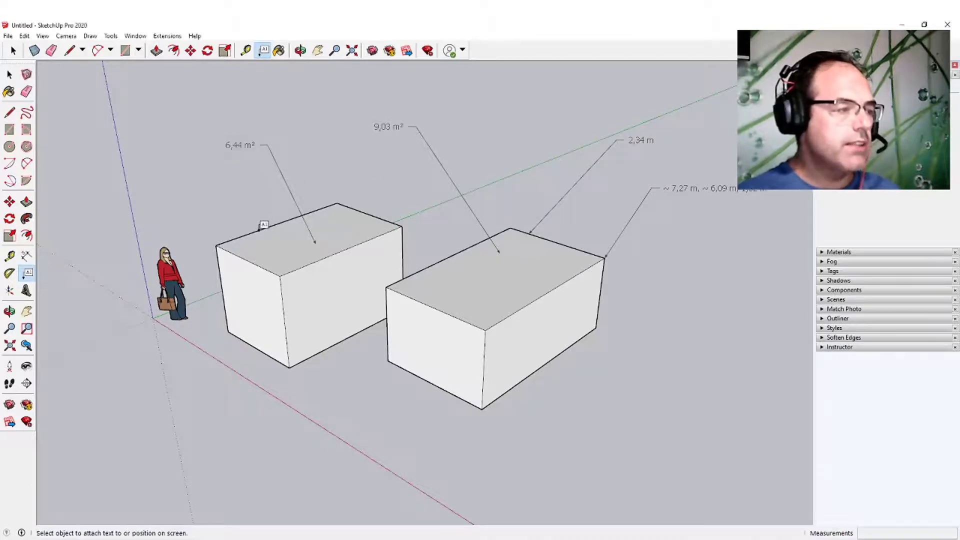
pyautogui.click(264, 228)
pyautogui.click(200, 183)
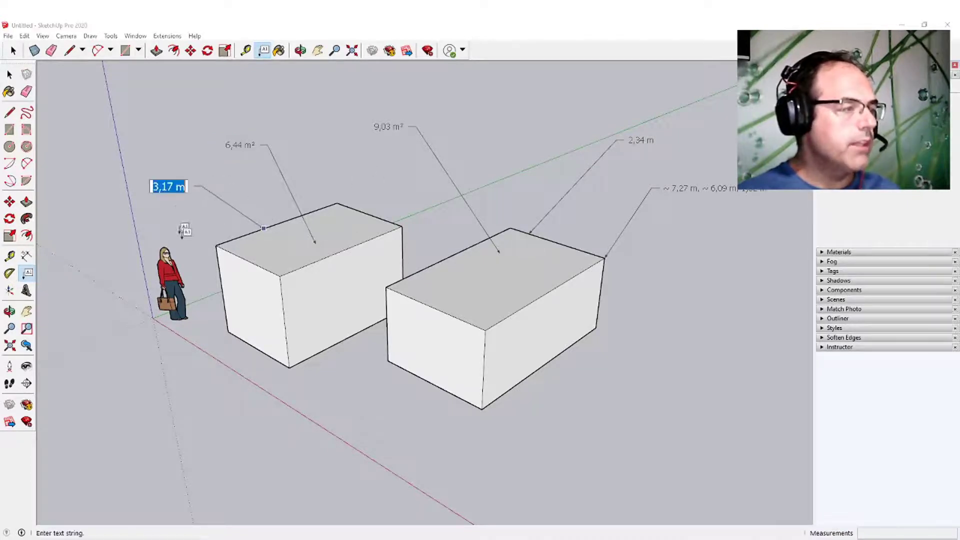
pyautogui.click(340, 182)
# - Label the grouped box's short front face with its area and its front vertical edge with its length, keeping the default texts
pyautogui.scroll(5, 224, 218)
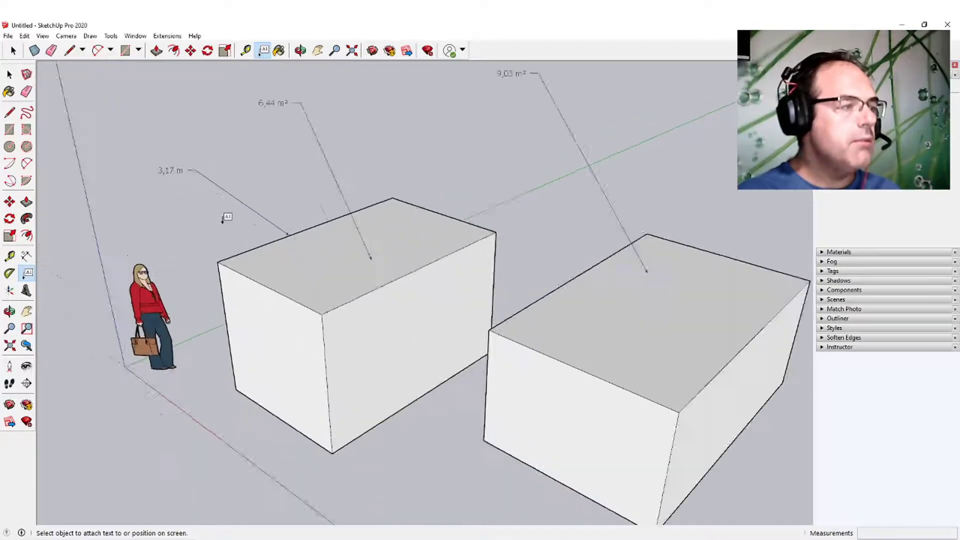
pyautogui.moveTo(297, 227); pyautogui.dragTo(264, 223, button='middle')
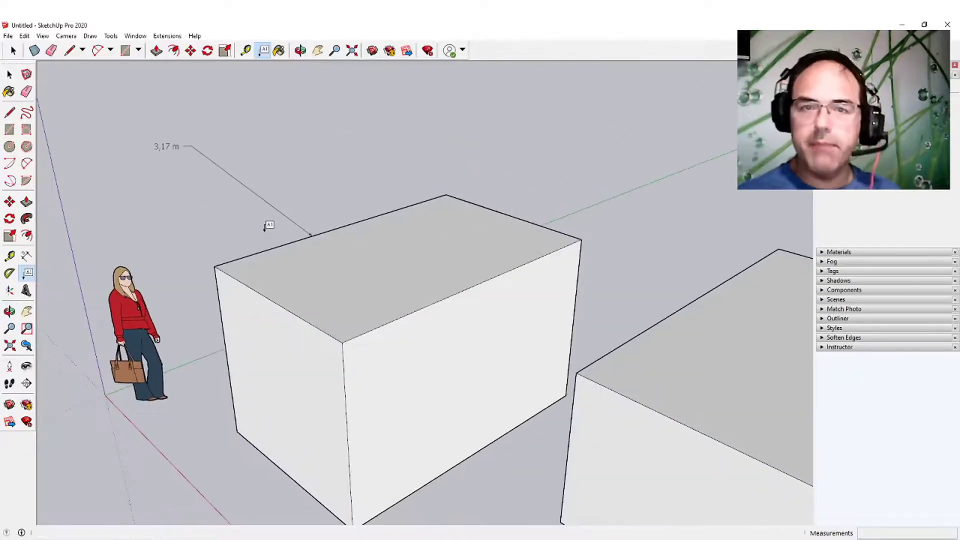
pyautogui.scroll(-4, 270, 235)
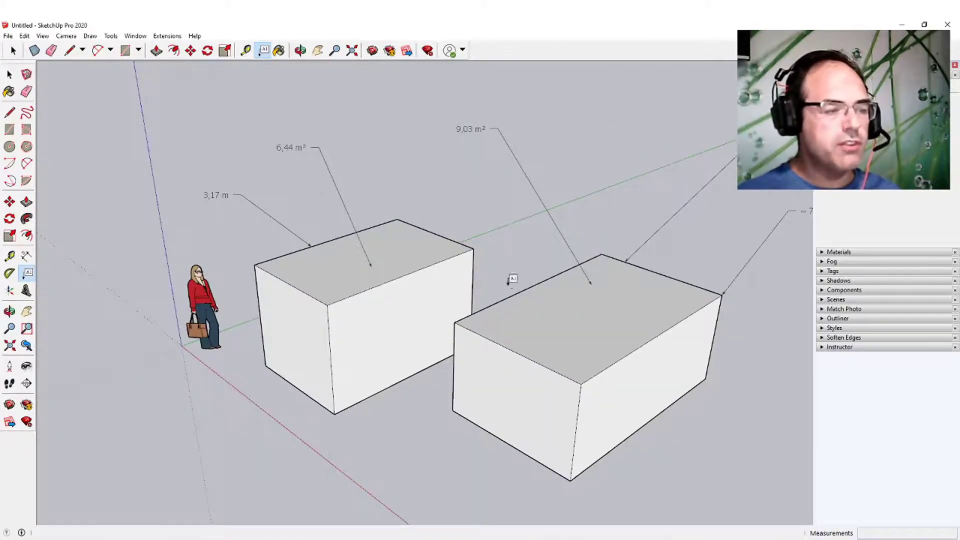
pyautogui.click(306, 345)
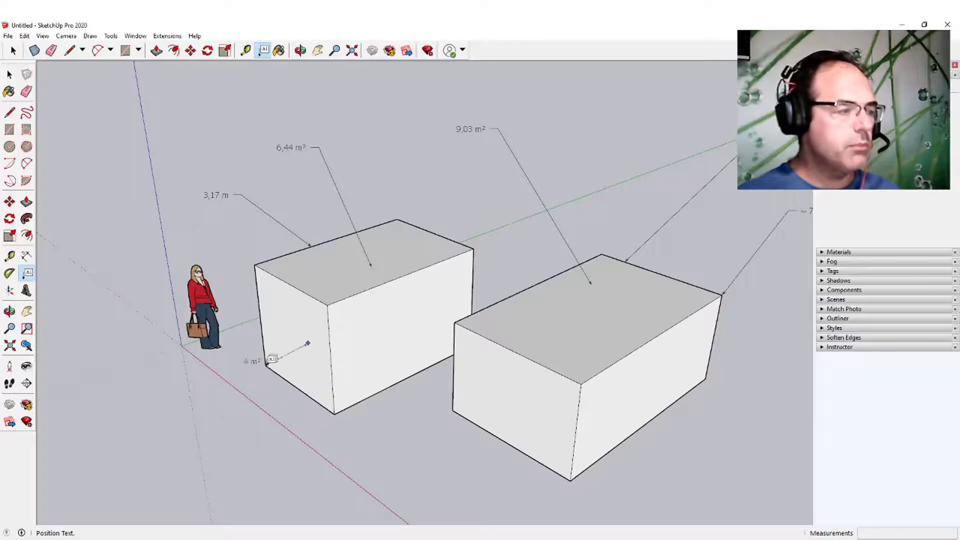
pyautogui.click(231, 420)
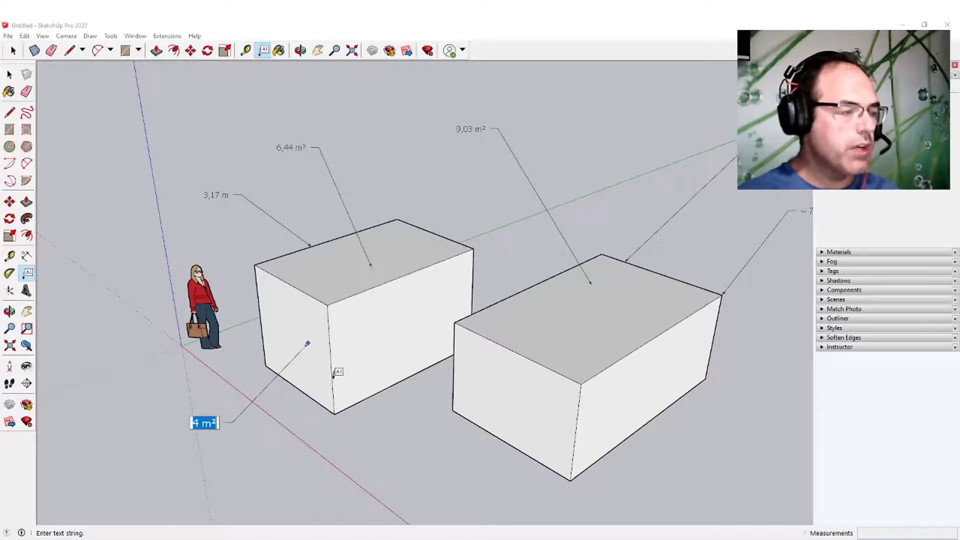
pyautogui.press('Return')
pyautogui.click(332, 383)
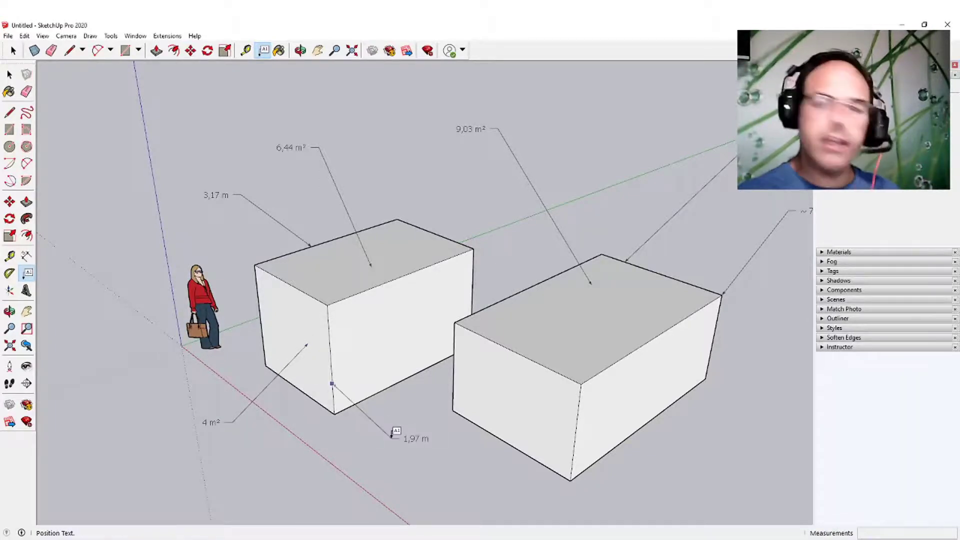
pyautogui.click(392, 434)
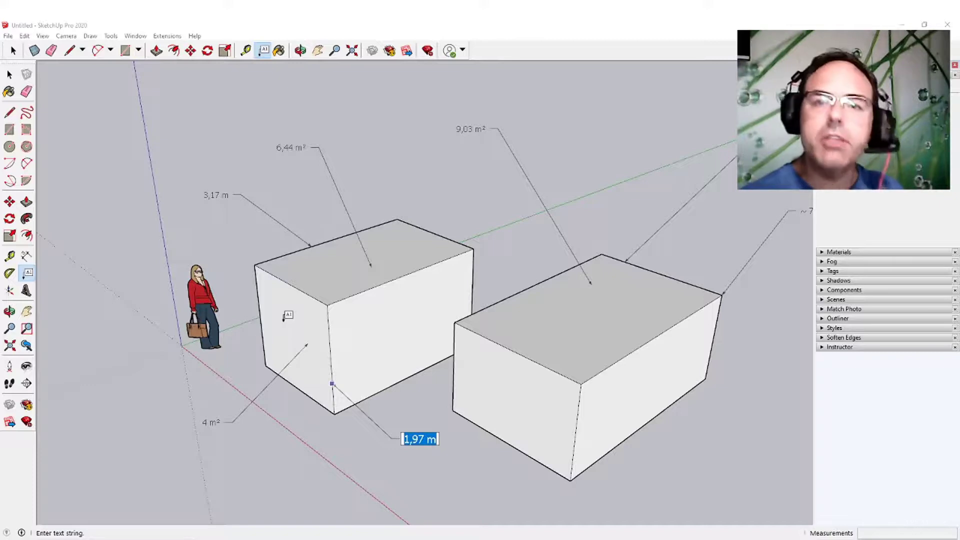
# - Finish the edge label and select the grouped box as a whole
pyautogui.click(9, 75)
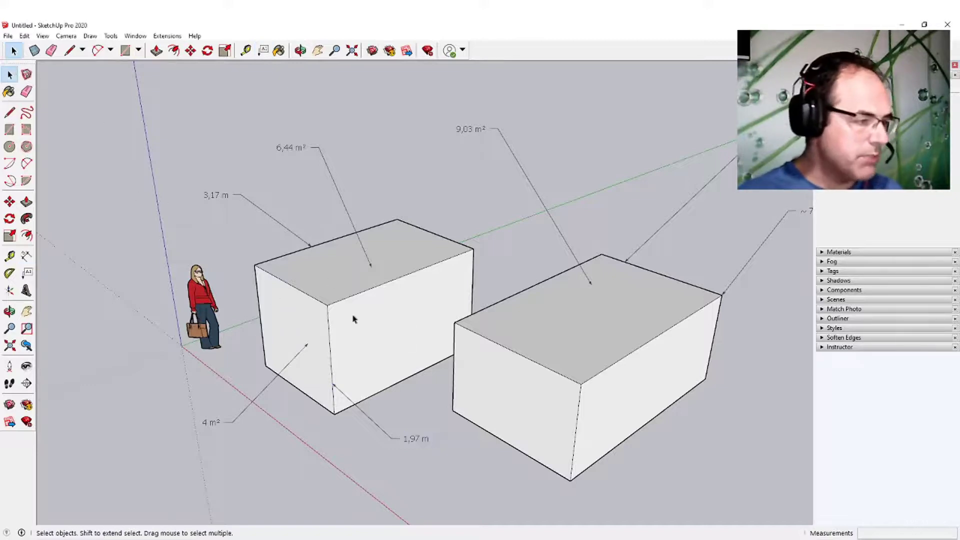
pyautogui.click(356, 324)
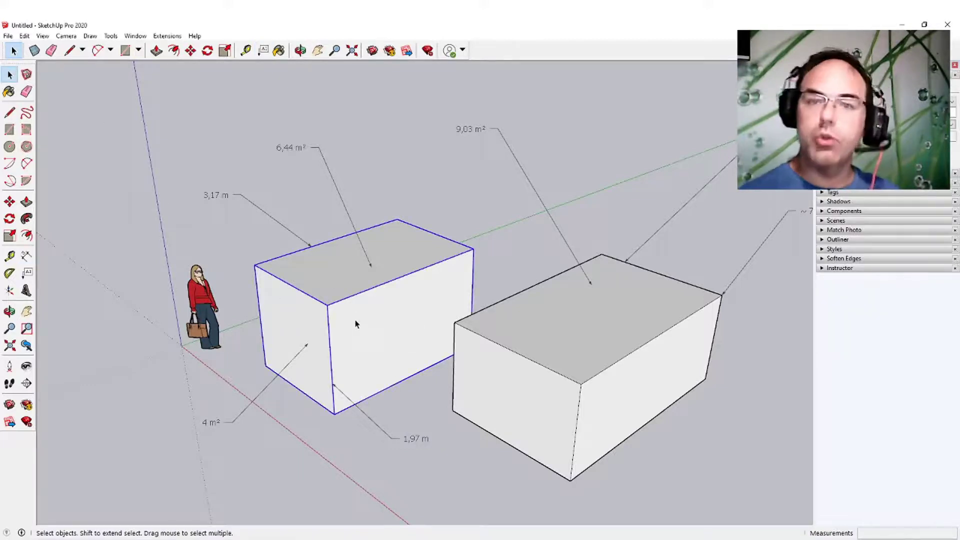